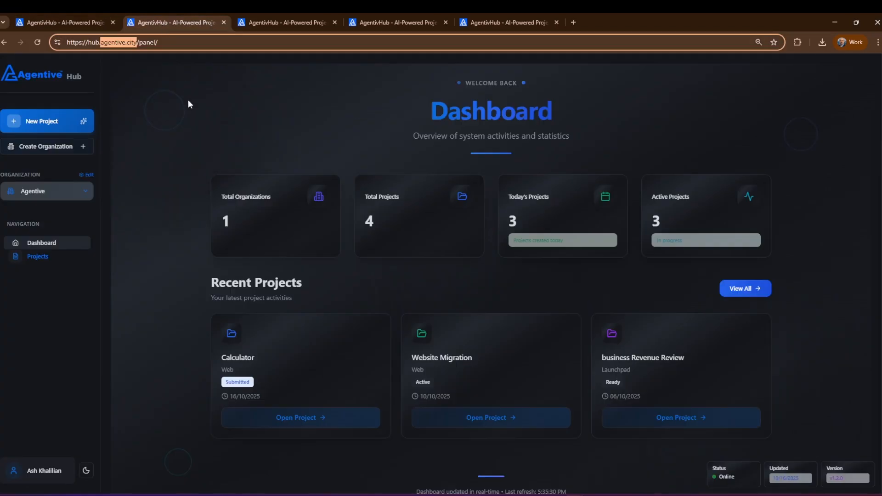
Look over the blank form for creating an organization and close it without entering anything.
{"action": "left_click", "coordinate": [74, 150]}
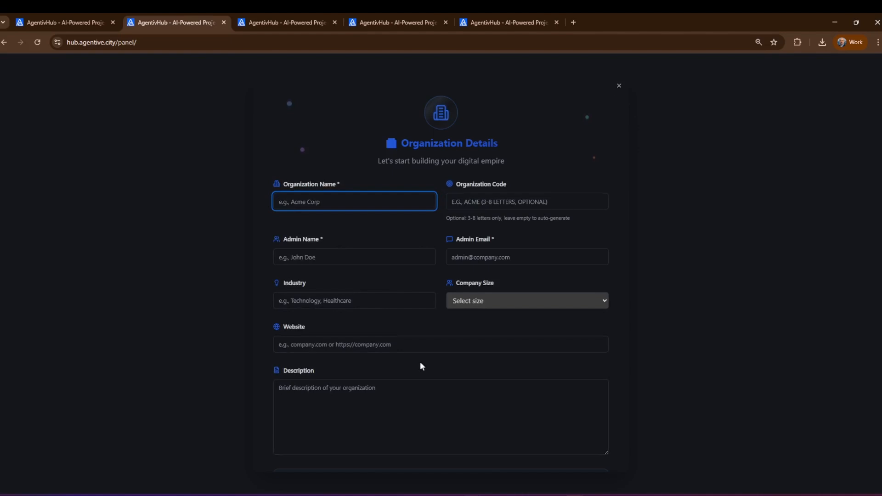
{"action": "left_click", "coordinate": [619, 88]}
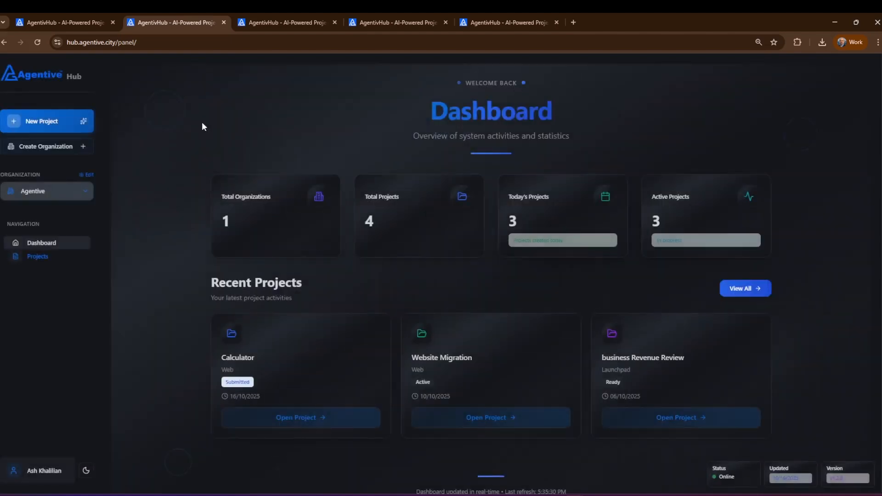
Start a new project with the Web Application template and continue to its project details.
{"action": "left_click", "coordinate": [58, 123]}
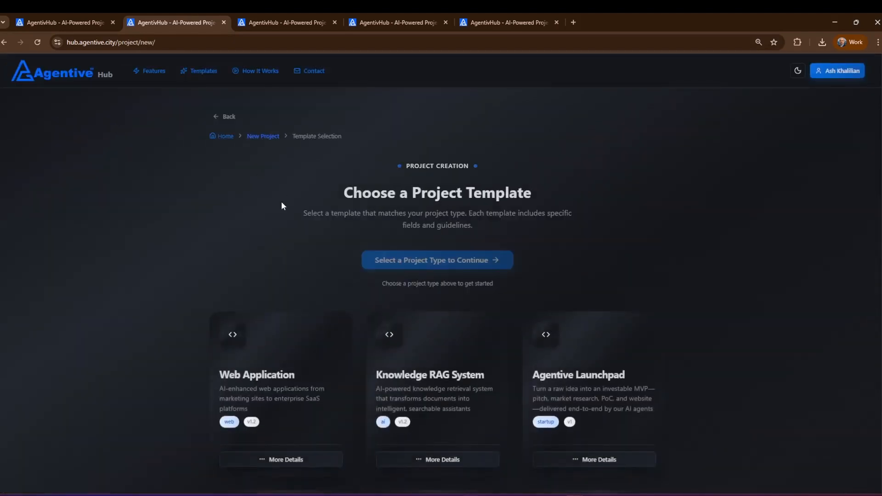
{"action": "scroll", "coordinate": [282, 205], "scroll_direction": "down", "scroll_amount": 2}
{"action": "scroll", "coordinate": [280, 239], "scroll_direction": "down", "scroll_amount": 1}
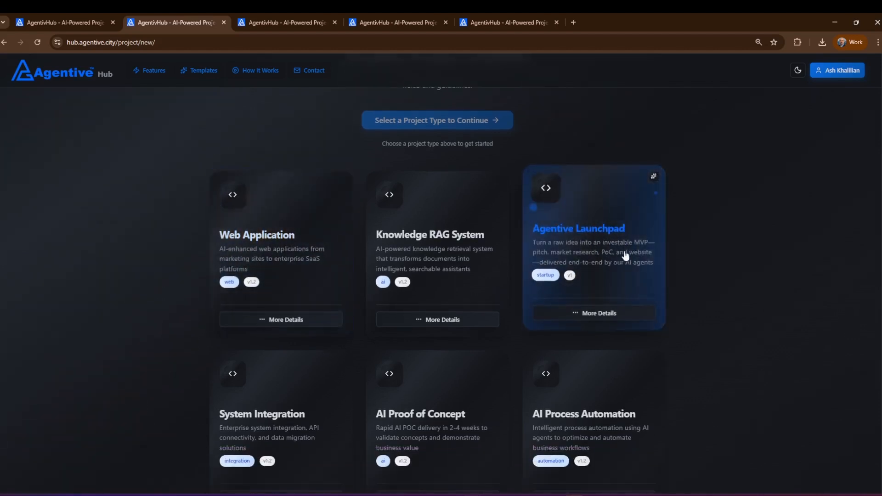
{"action": "scroll", "coordinate": [626, 256], "scroll_direction": "down", "scroll_amount": 1}
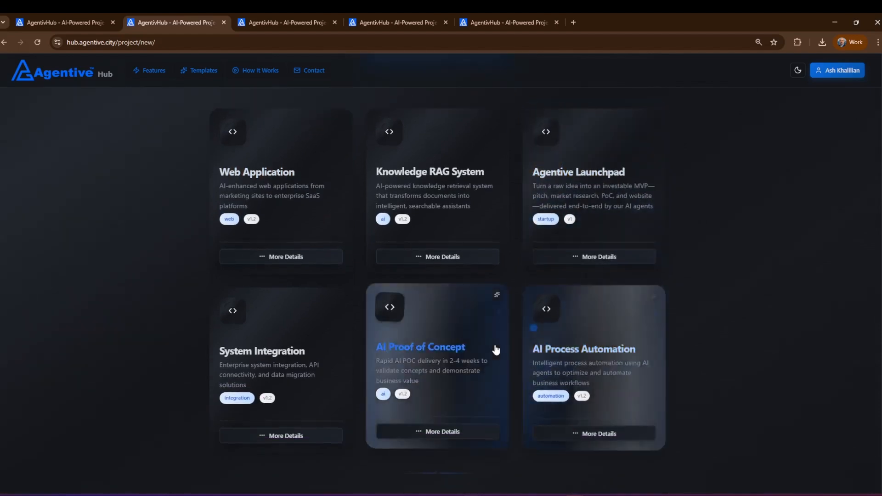
{"action": "scroll", "coordinate": [496, 350], "scroll_direction": "up", "scroll_amount": 4}
{"action": "left_click", "coordinate": [267, 362]}
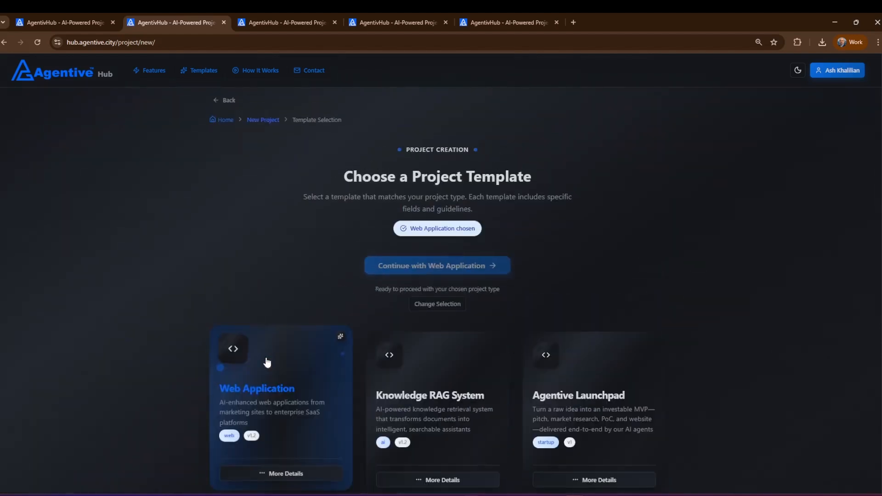
{"action": "left_click", "coordinate": [415, 272]}
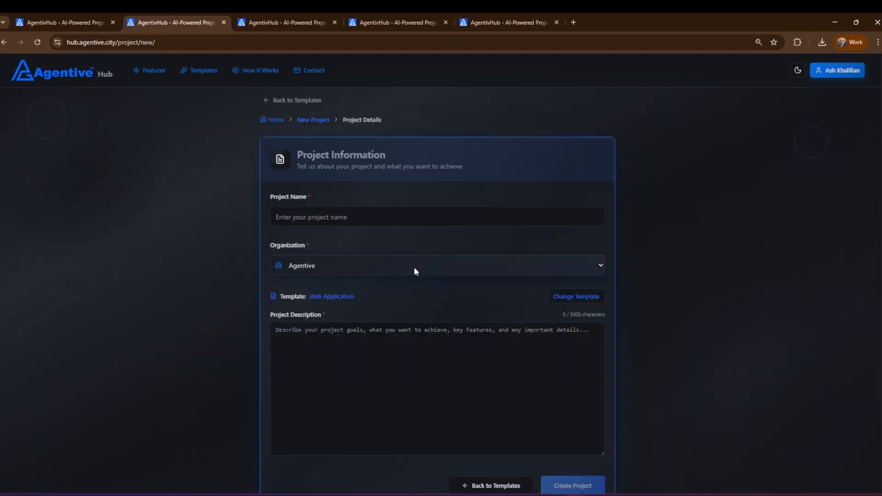
Switch to the prefilled "My AI Task Manager" project form, create the project and skip the file upload.
{"action": "left_click", "coordinate": [280, 26]}
{"action": "left_click", "coordinate": [363, 25]}
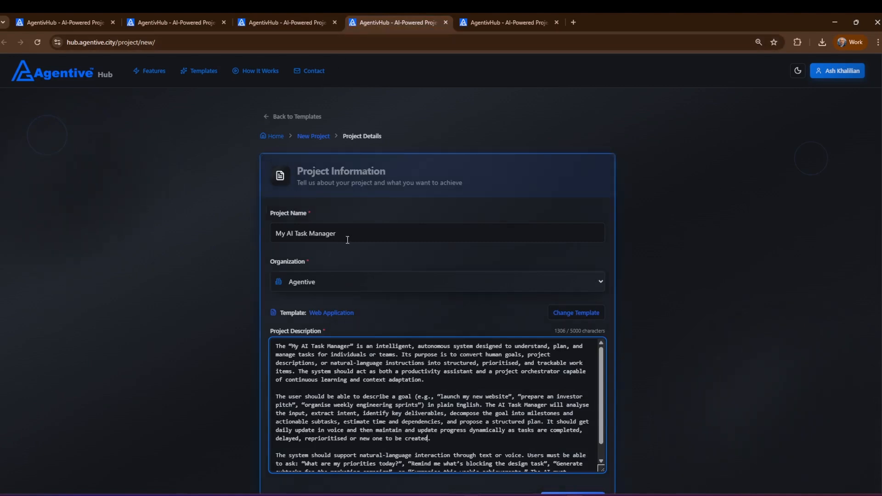
{"action": "scroll", "coordinate": [359, 240], "scroll_direction": "down", "scroll_amount": 1}
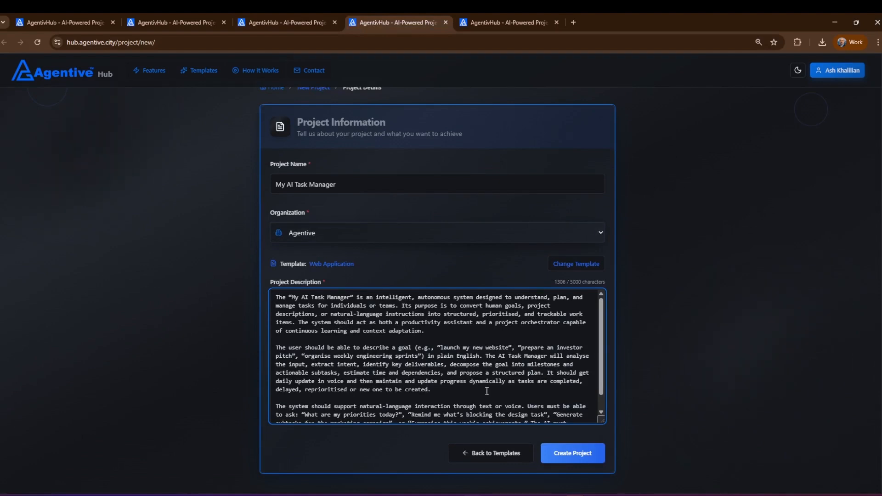
{"action": "left_click", "coordinate": [582, 458]}
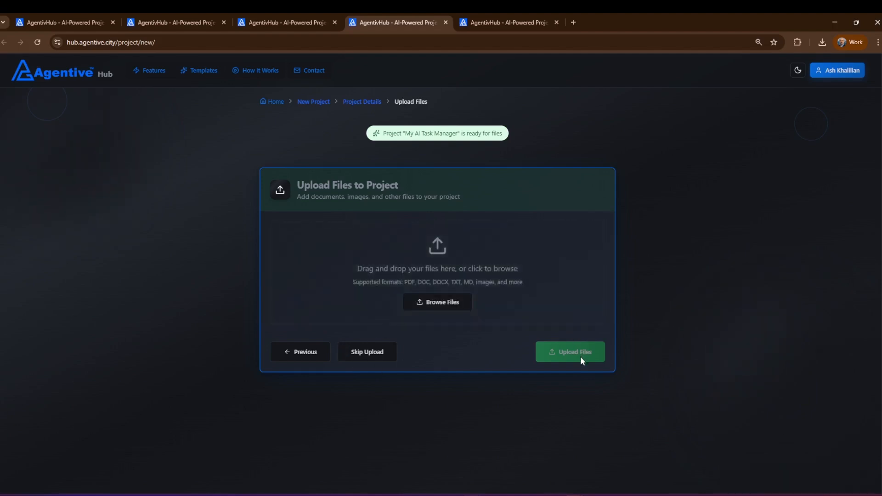
{"action": "left_click", "coordinate": [368, 353]}
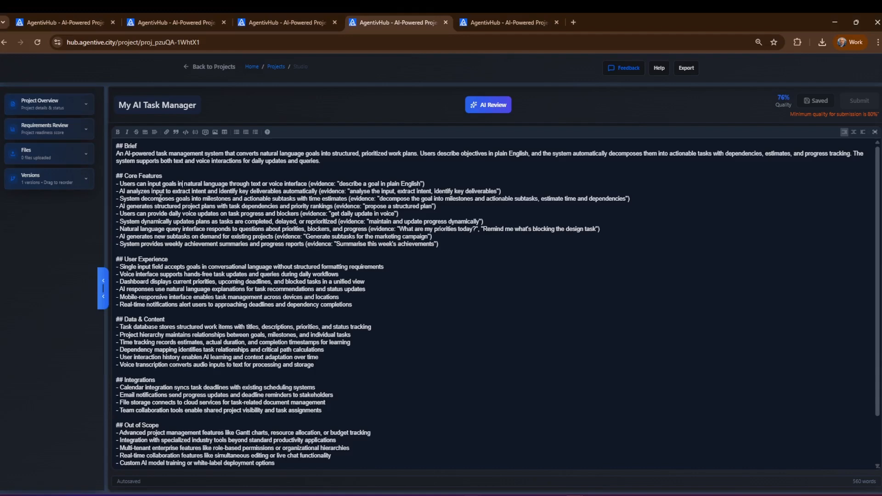
Read through the generated blueprint in the formatted preview, from Brief to Success Looks Like, and return to the editing view.
{"action": "scroll", "coordinate": [453, 296], "scroll_direction": "down", "scroll_amount": 2}
{"action": "scroll", "coordinate": [453, 296], "scroll_direction": "up", "scroll_amount": 2}
{"action": "left_click", "coordinate": [863, 132]}
{"action": "scroll", "coordinate": [613, 188], "scroll_direction": "down", "scroll_amount": 6}
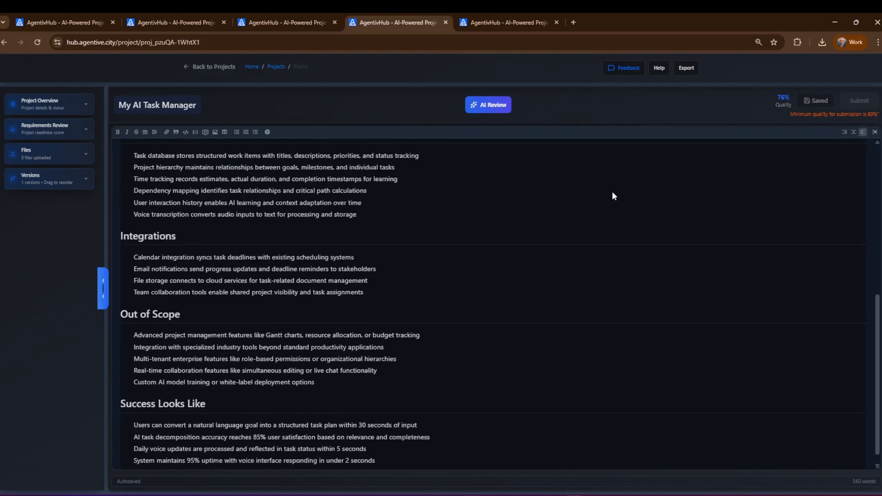
{"action": "scroll", "coordinate": [612, 196], "scroll_direction": "up", "scroll_amount": 6}
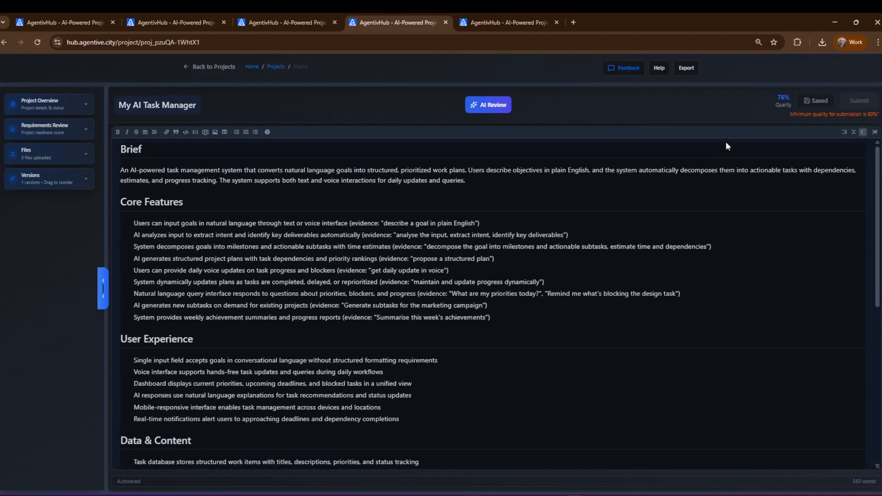
{"action": "left_click", "coordinate": [844, 132]}
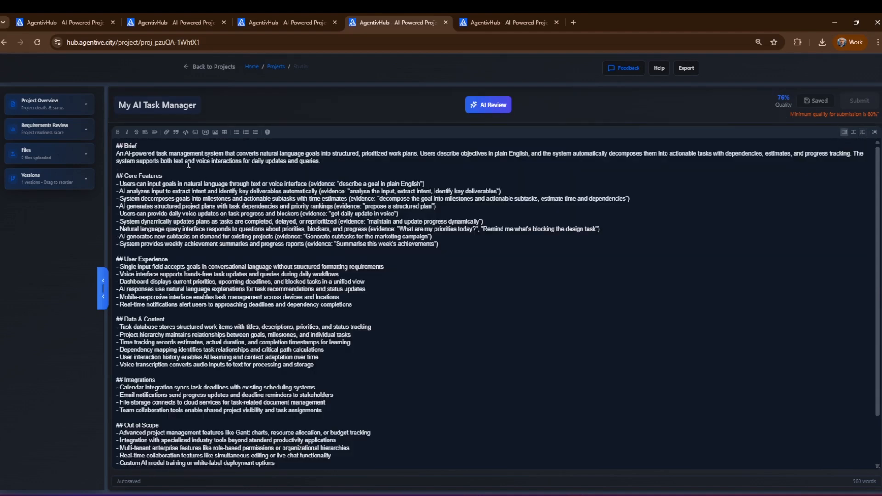
Look over the project's requirements review and run an AI Review of the blueprint.
{"action": "left_click", "coordinate": [86, 130]}
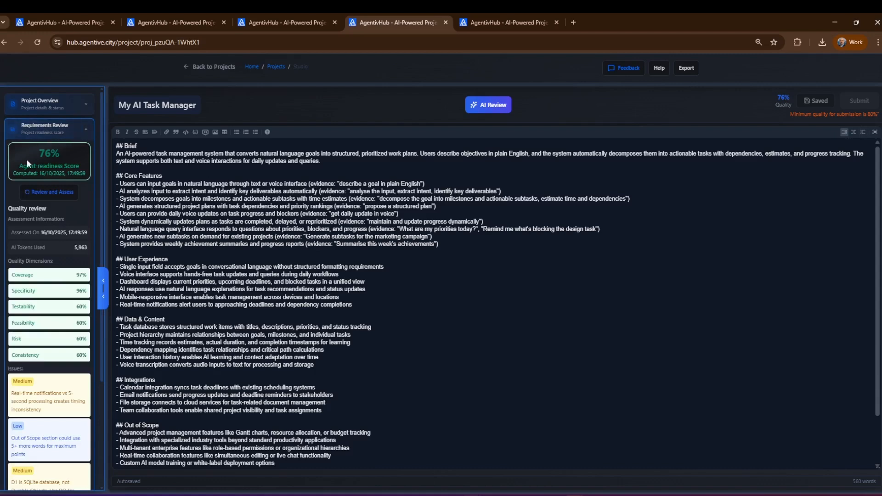
{"action": "left_click", "coordinate": [43, 193]}
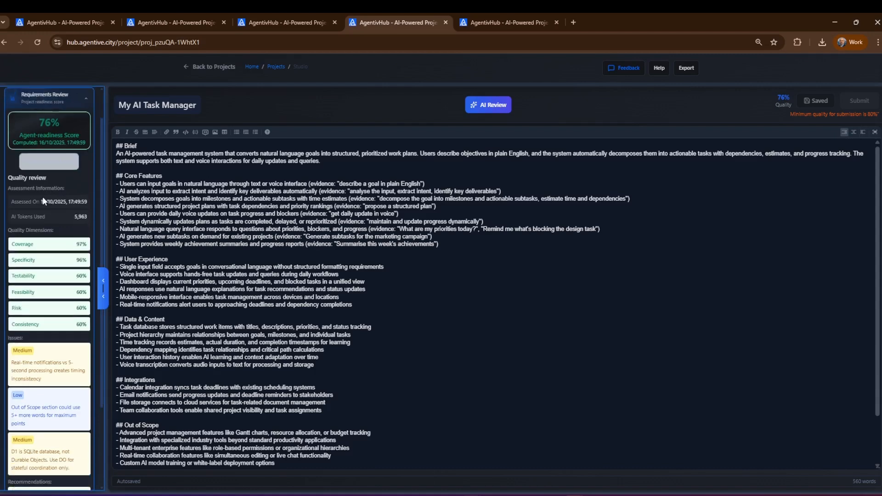
{"action": "scroll", "coordinate": [44, 202], "scroll_direction": "down", "scroll_amount": 4}
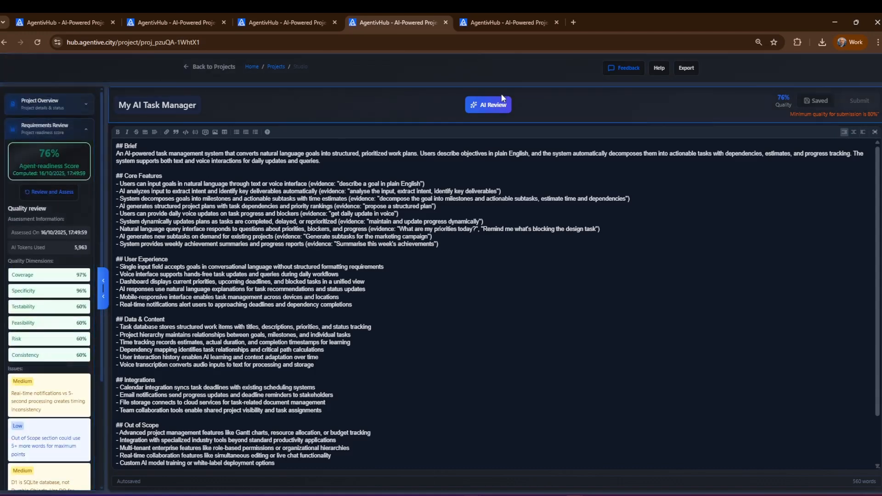
{"action": "left_click", "coordinate": [490, 104]}
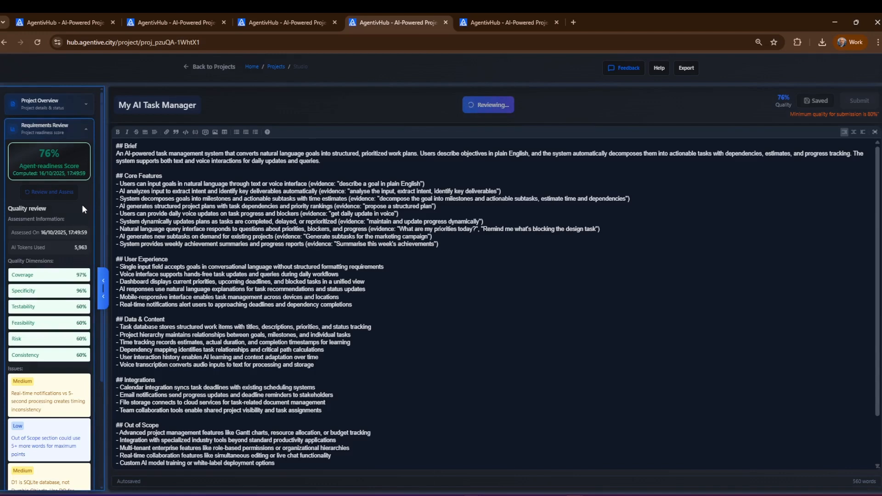
Examine the issues and recommendations in the requirements review and the project's version history.
{"action": "scroll", "coordinate": [81, 205], "scroll_direction": "down", "scroll_amount": 3}
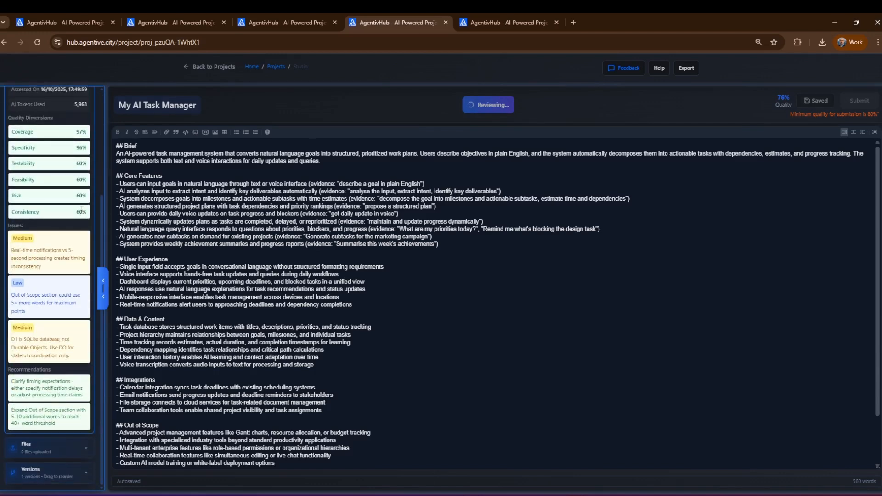
{"action": "scroll", "coordinate": [82, 209], "scroll_direction": "up", "scroll_amount": 2}
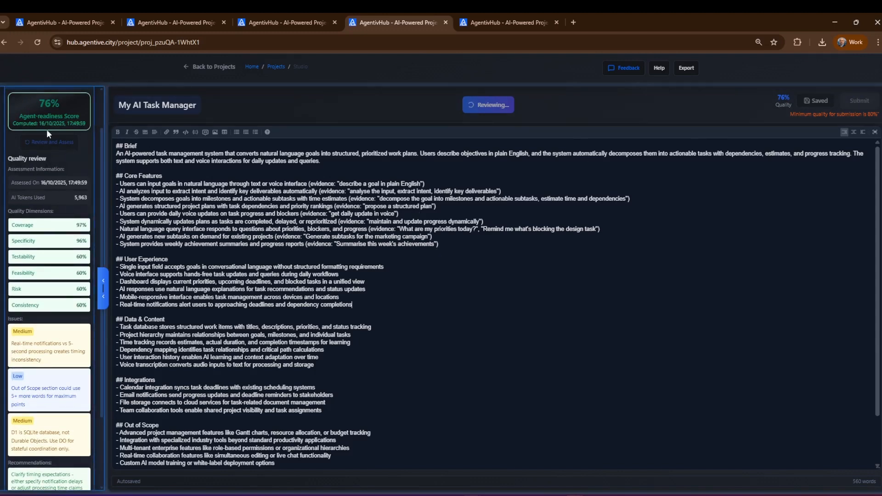
{"action": "scroll", "coordinate": [46, 129], "scroll_direction": "up", "scroll_amount": 2}
{"action": "left_click", "coordinate": [81, 131]}
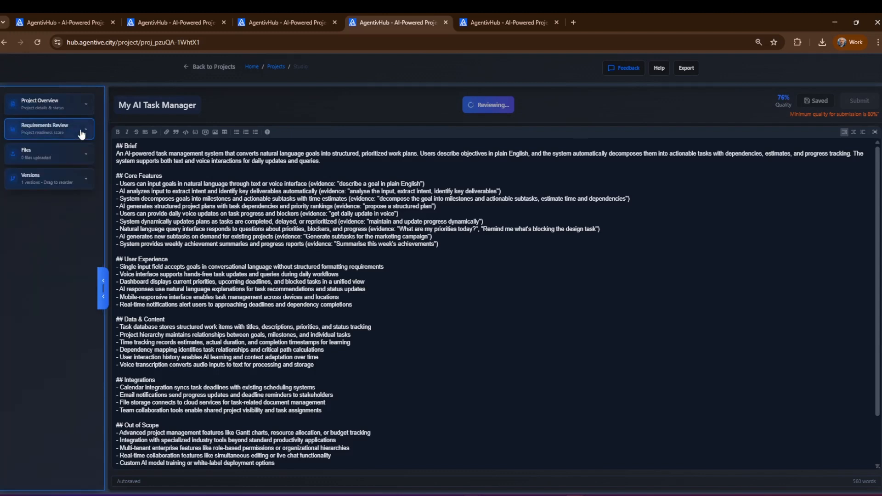
{"action": "left_click", "coordinate": [73, 180]}
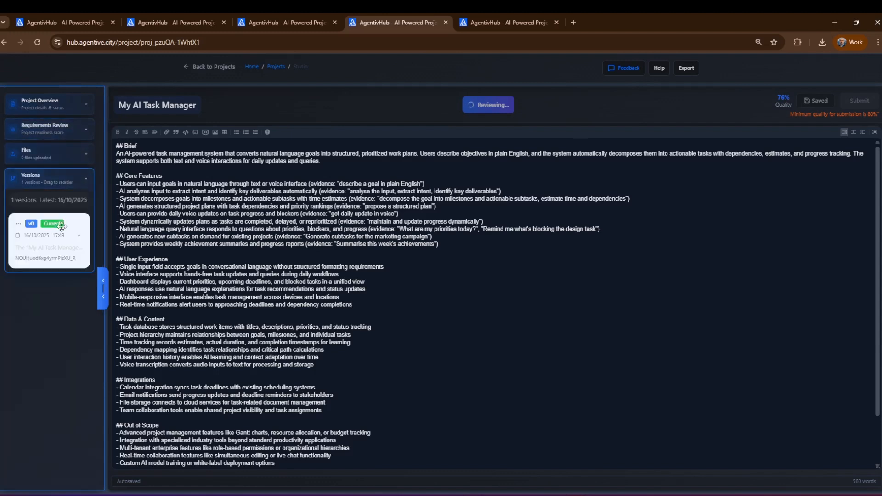
{"action": "left_click", "coordinate": [87, 162]}
{"action": "left_click", "coordinate": [87, 162]}
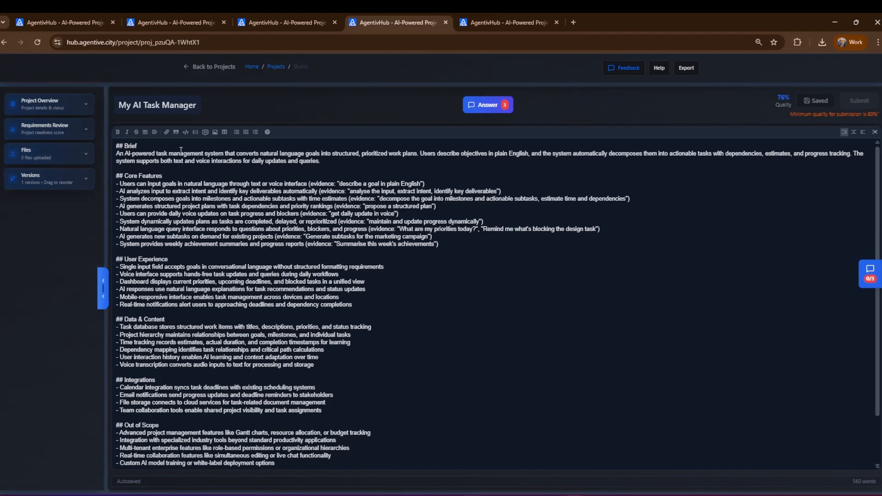
Open the AI questions for the blueprint and answer the notification timing question with "Hourly digest".
{"action": "left_click", "coordinate": [498, 105]}
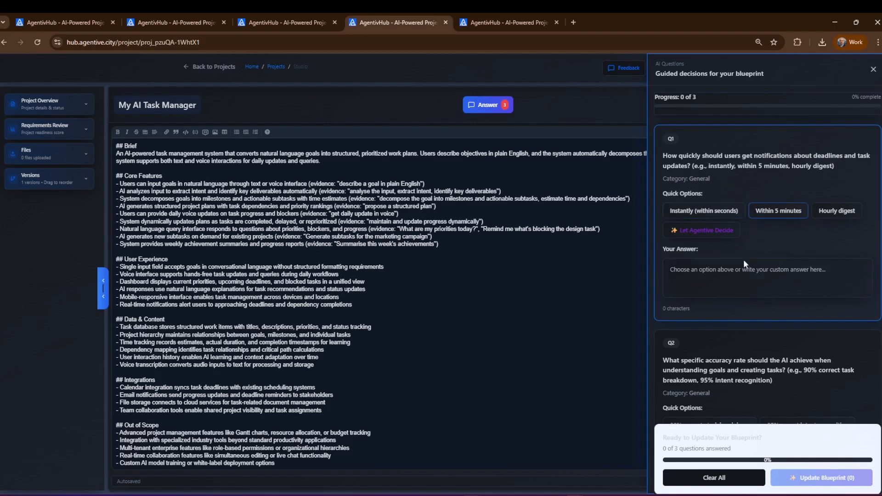
{"action": "left_click", "coordinate": [717, 271]}
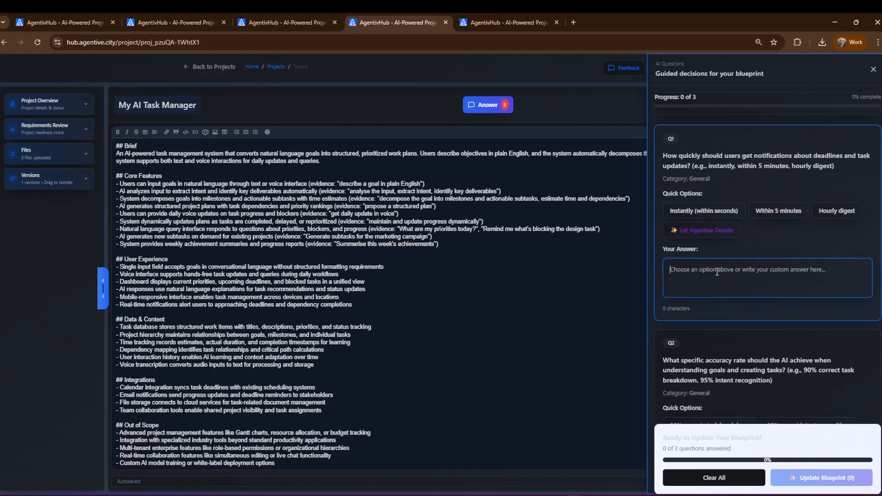
{"action": "left_click", "coordinate": [691, 236]}
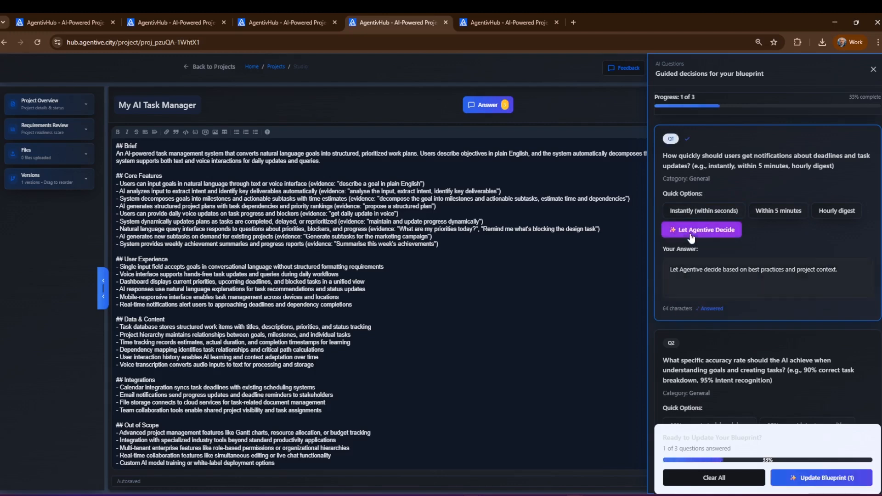
{"action": "left_click", "coordinate": [780, 221]}
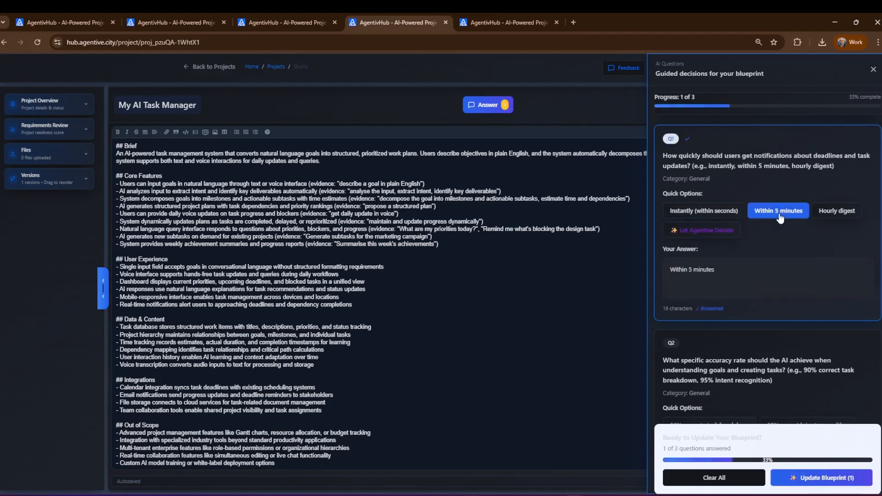
{"action": "left_click", "coordinate": [837, 211]}
Answer the accuracy rate question with "Let Agentive Decide" and the data retention question with "1 year retention".
{"action": "scroll", "coordinate": [771, 242], "scroll_direction": "down", "scroll_amount": 3}
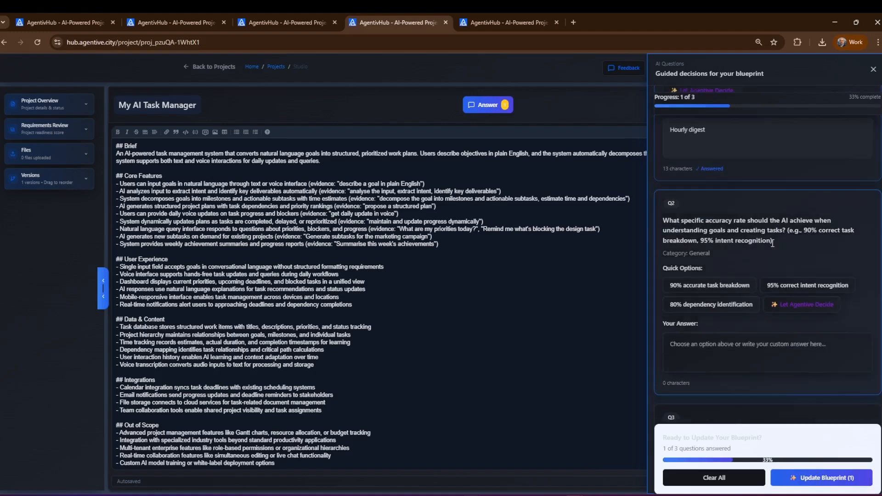
{"action": "scroll", "coordinate": [771, 241], "scroll_direction": "down", "scroll_amount": 1}
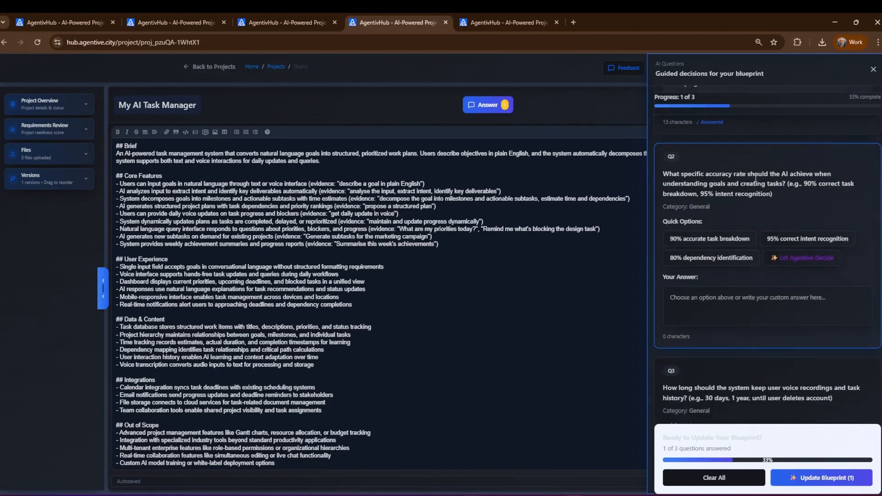
{"action": "left_click", "coordinate": [805, 257]}
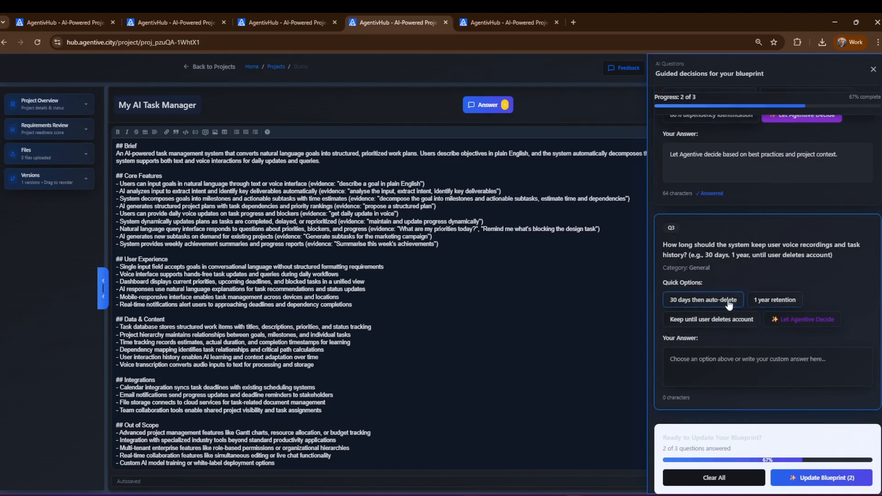
{"action": "left_click", "coordinate": [764, 300]}
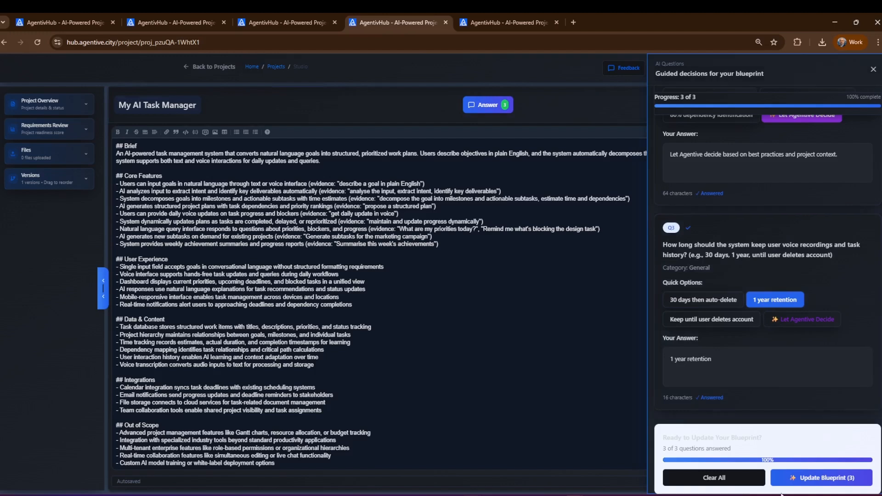
Update the blueprint with the three answers and check its new lines on hourly digest notifications and voice recording retention.
{"action": "left_click", "coordinate": [822, 478]}
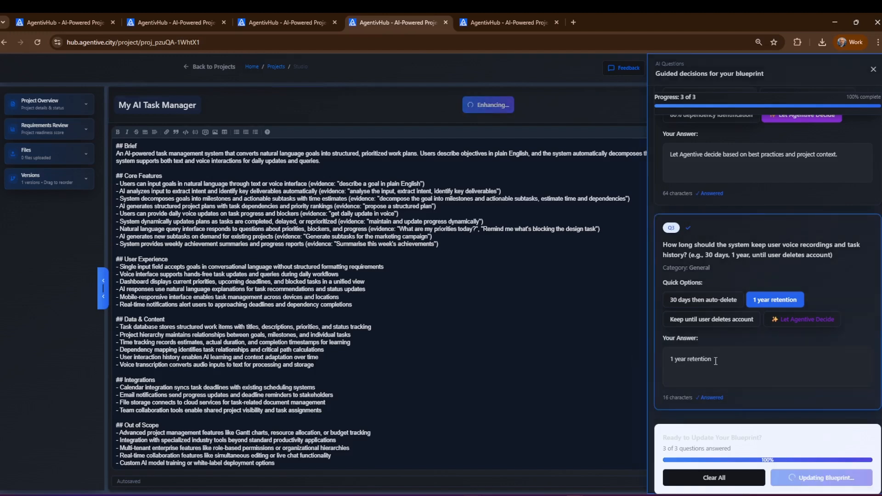
{"action": "left_click", "coordinate": [873, 69]}
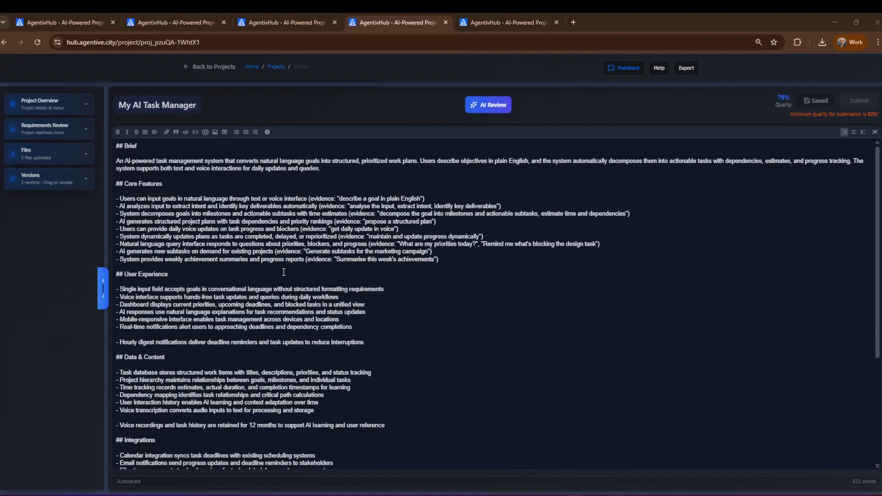
{"action": "left_click_drag", "start_coordinate": [119, 343], "coordinate": [363, 345]}
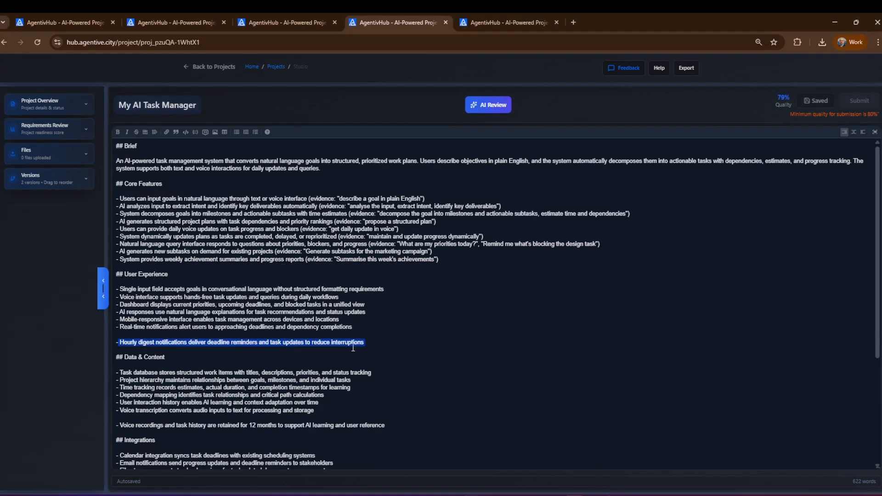
{"action": "left_click_drag", "start_coordinate": [126, 425], "coordinate": [309, 425]}
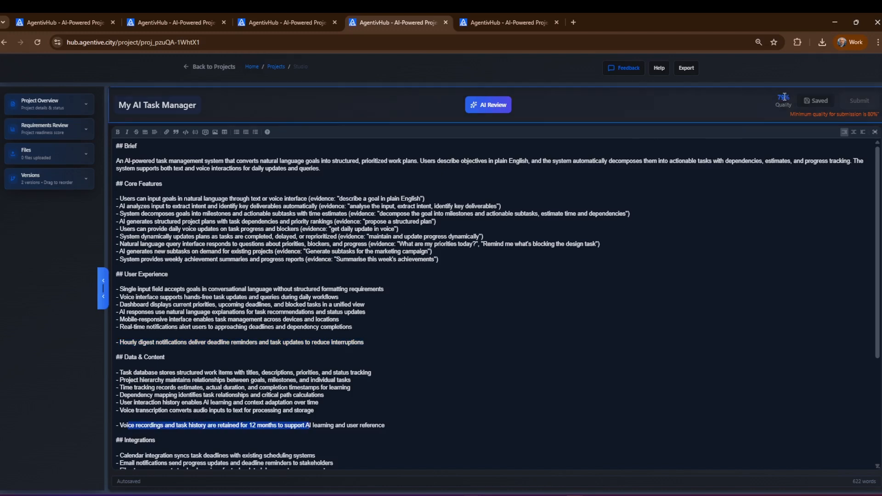
Examine the updated requirements review, including its quality dimensions, issues and recommendations, along with the project's version list.
{"action": "left_click", "coordinate": [54, 133]}
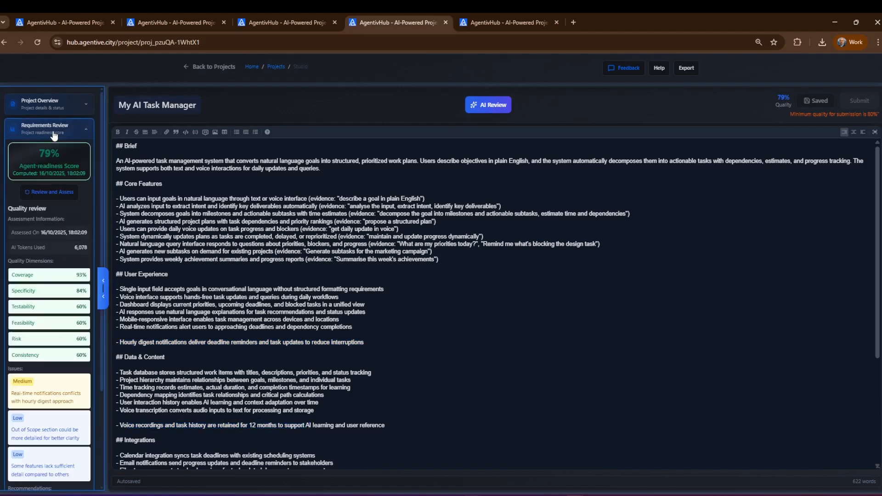
{"action": "left_click", "coordinate": [54, 133]}
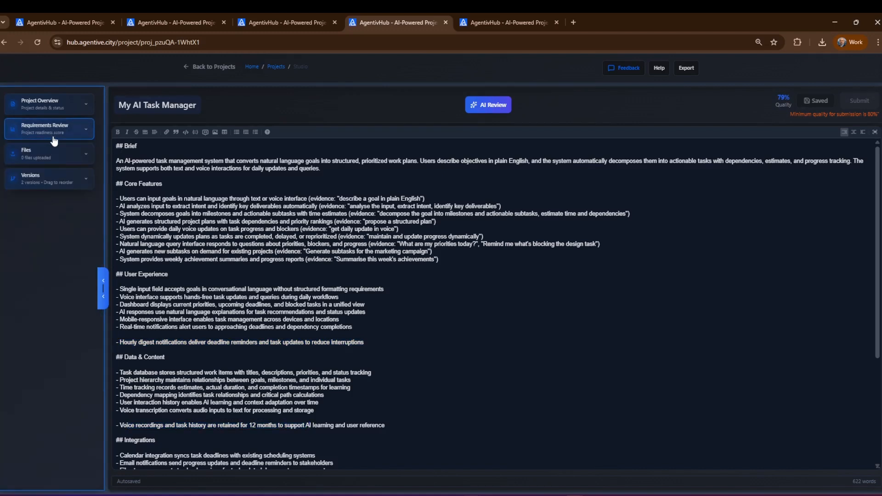
{"action": "left_click", "coordinate": [63, 181]}
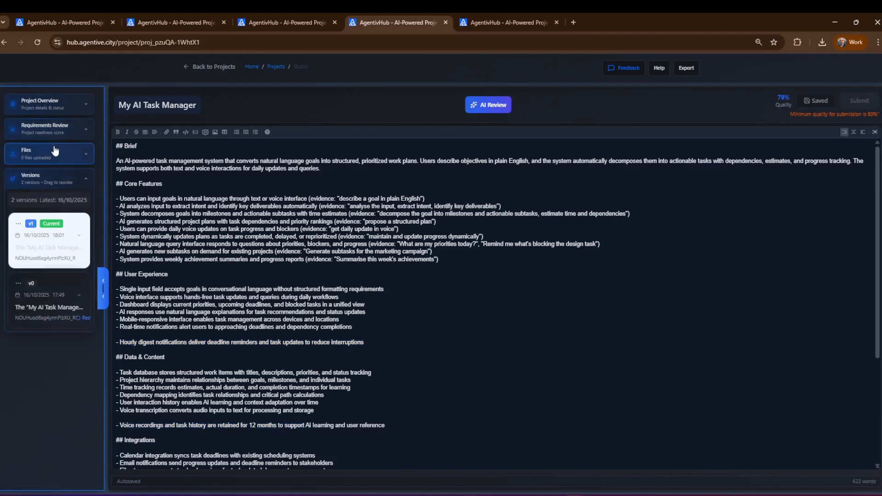
{"action": "left_click", "coordinate": [59, 134]}
{"action": "scroll", "coordinate": [56, 329], "scroll_direction": "down", "scroll_amount": 4}
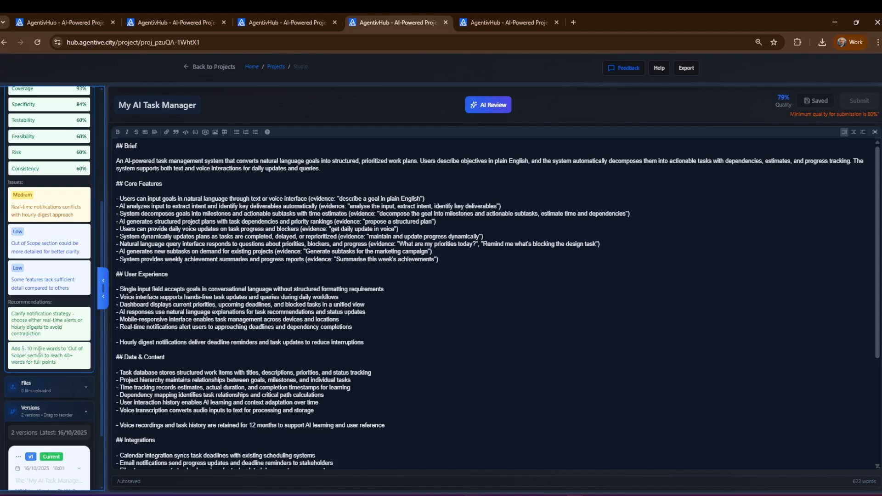
{"action": "scroll", "coordinate": [39, 351], "scroll_direction": "up", "scroll_amount": 5}
{"action": "scroll", "coordinate": [39, 351], "scroll_direction": "down", "scroll_amount": 4}
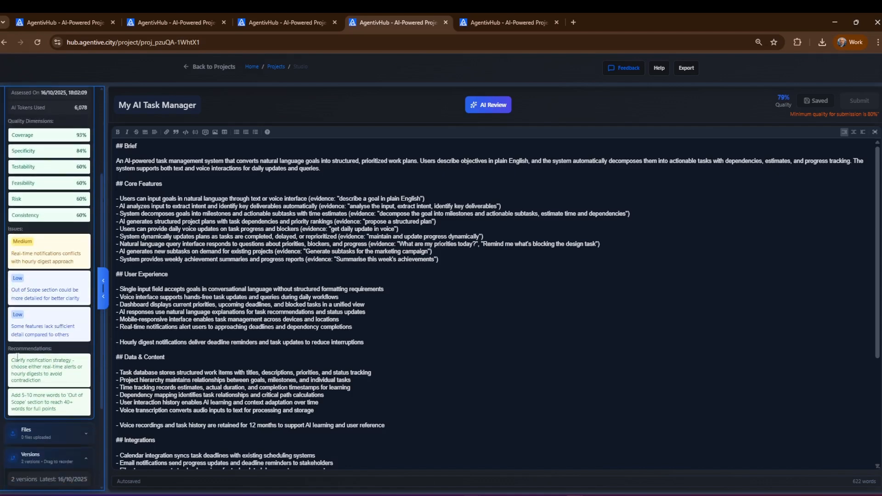
{"action": "scroll", "coordinate": [17, 356], "scroll_direction": "up", "scroll_amount": 3}
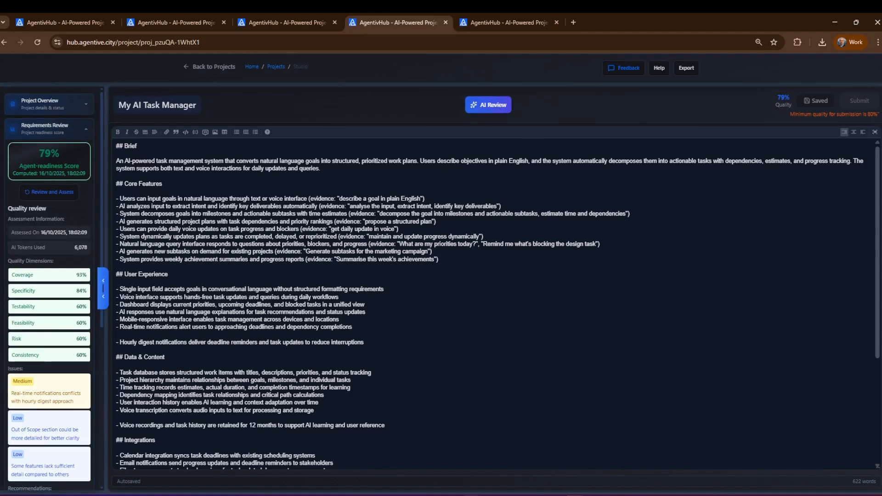
Run another AI review of the blueprint and read through the revised text from Brief to Success Looks Like.
{"action": "left_click", "coordinate": [485, 106]}
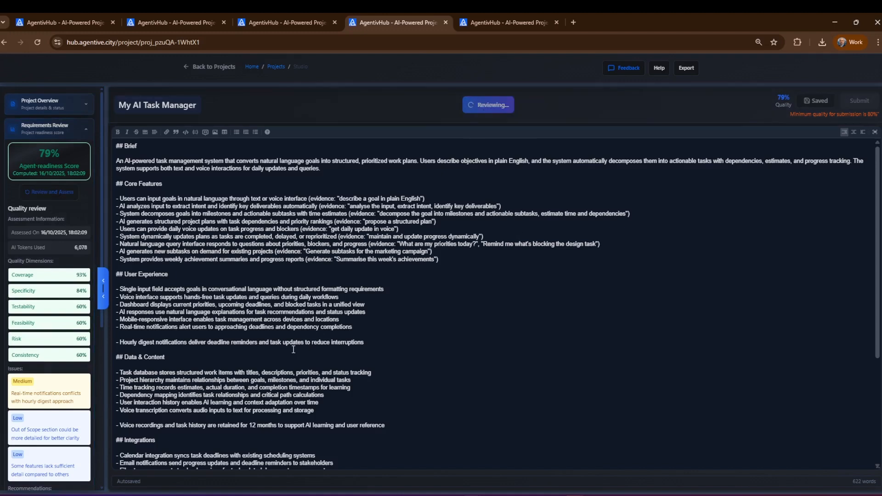
{"action": "left_click", "coordinate": [81, 127]}
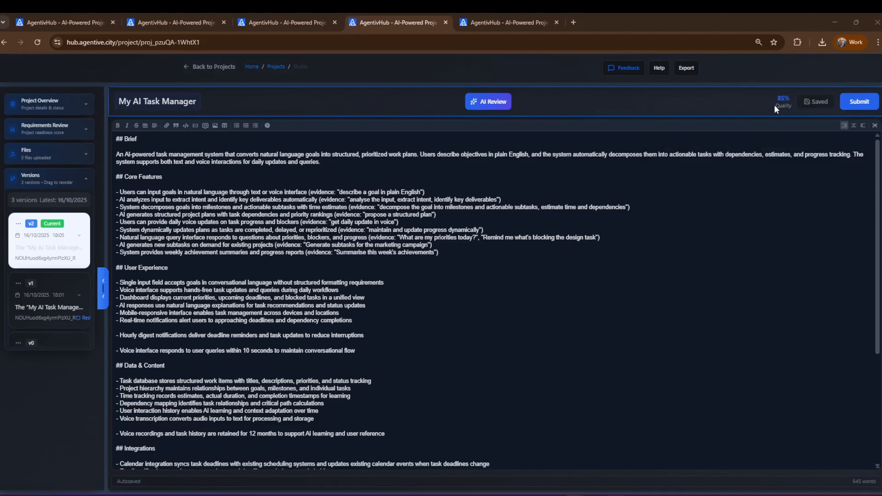
{"action": "scroll", "coordinate": [424, 236], "scroll_direction": "down", "scroll_amount": 4}
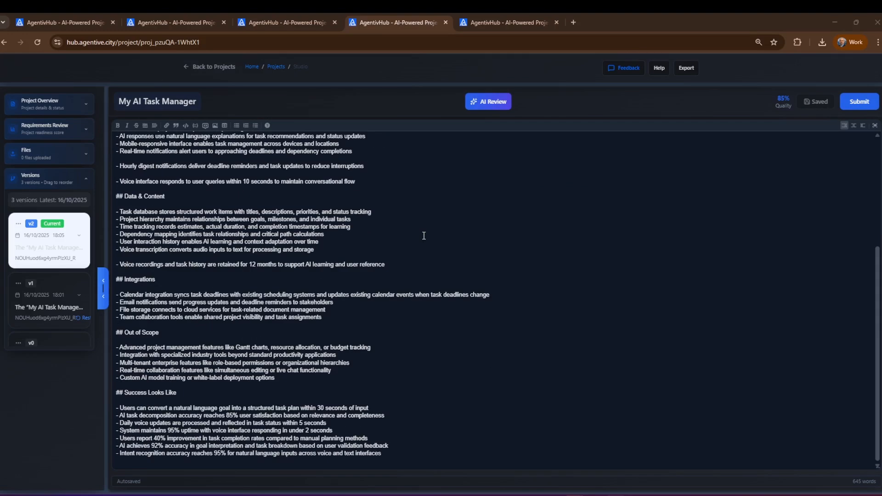
{"action": "scroll", "coordinate": [423, 236], "scroll_direction": "up", "scroll_amount": 4}
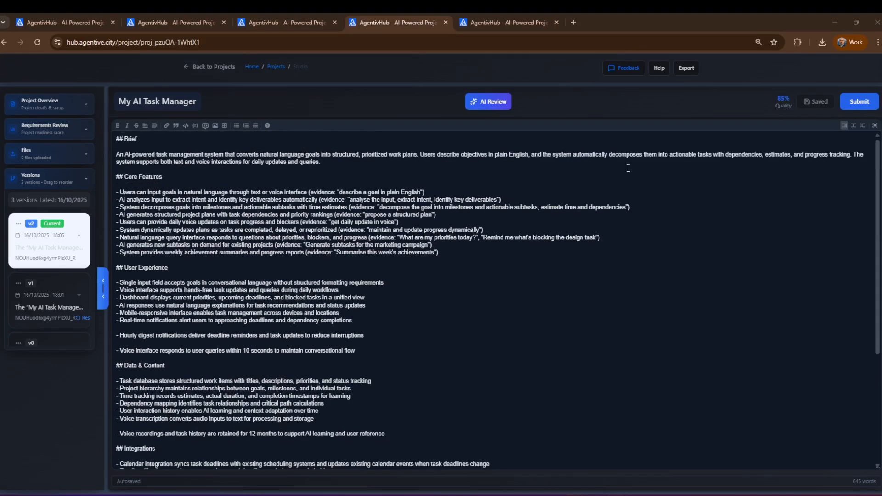
Submit the My AI Task Manager project requirements, continue past the confirmation and return to the projects list.
{"action": "left_click", "coordinate": [848, 107]}
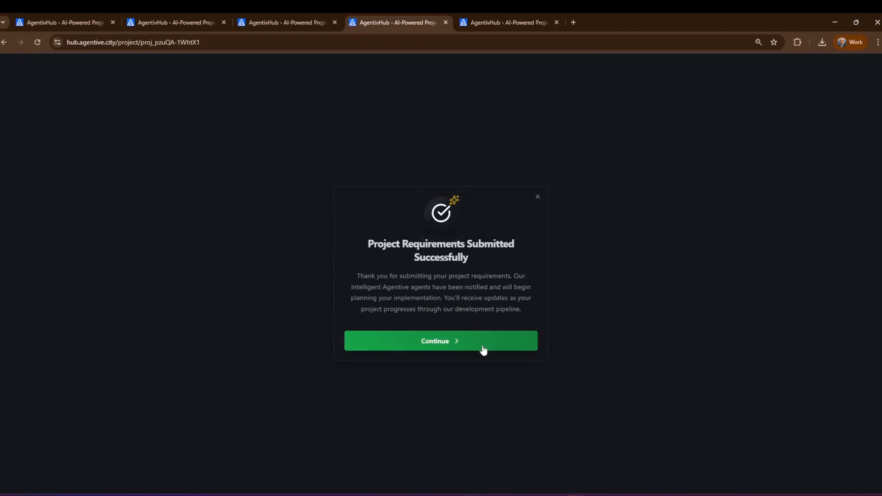
{"action": "left_click", "coordinate": [483, 350]}
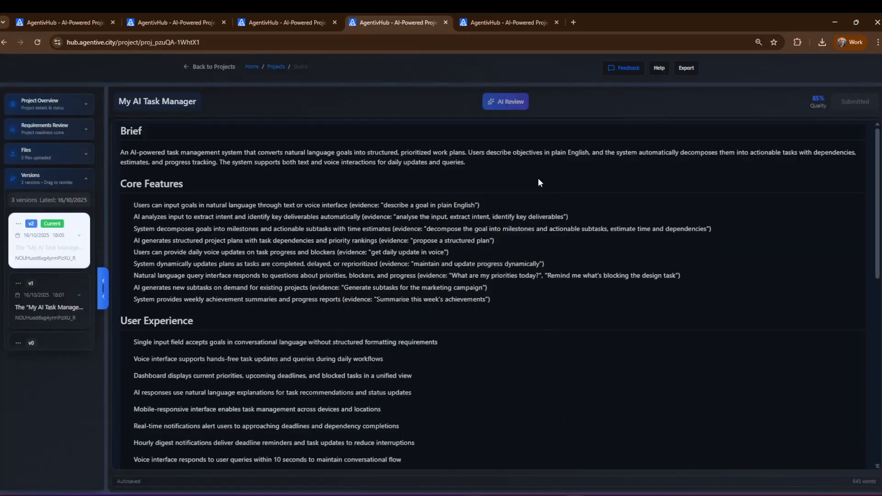
{"action": "left_click", "coordinate": [214, 67]}
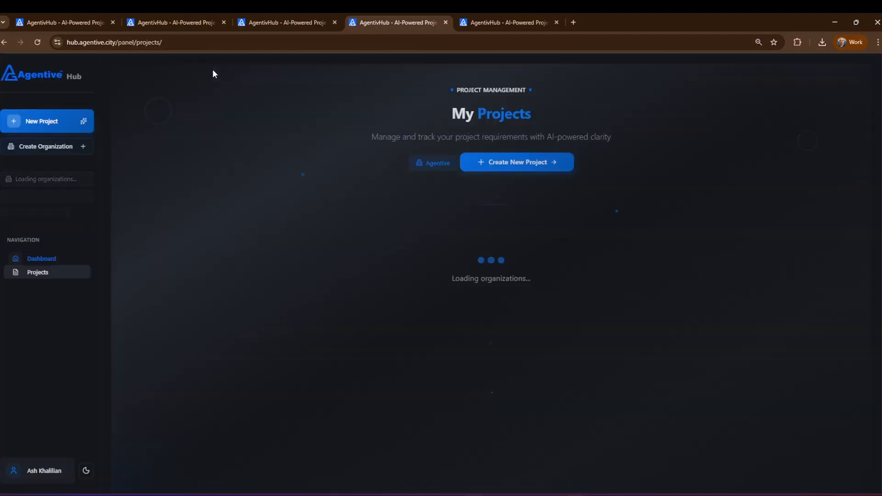